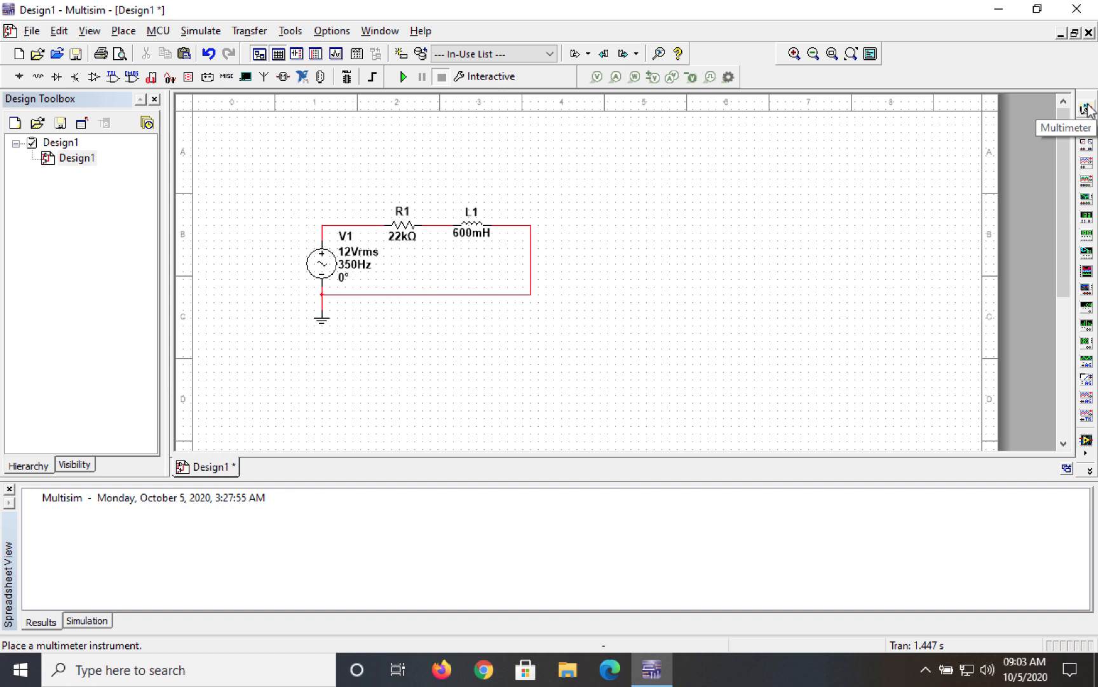
Place a two-channel oscilloscope beside the circuit and wire channel A across inductor L1
{"action": "left_click", "coordinate": [1088, 164]}
{"action": "left_click", "coordinate": [651, 210]}
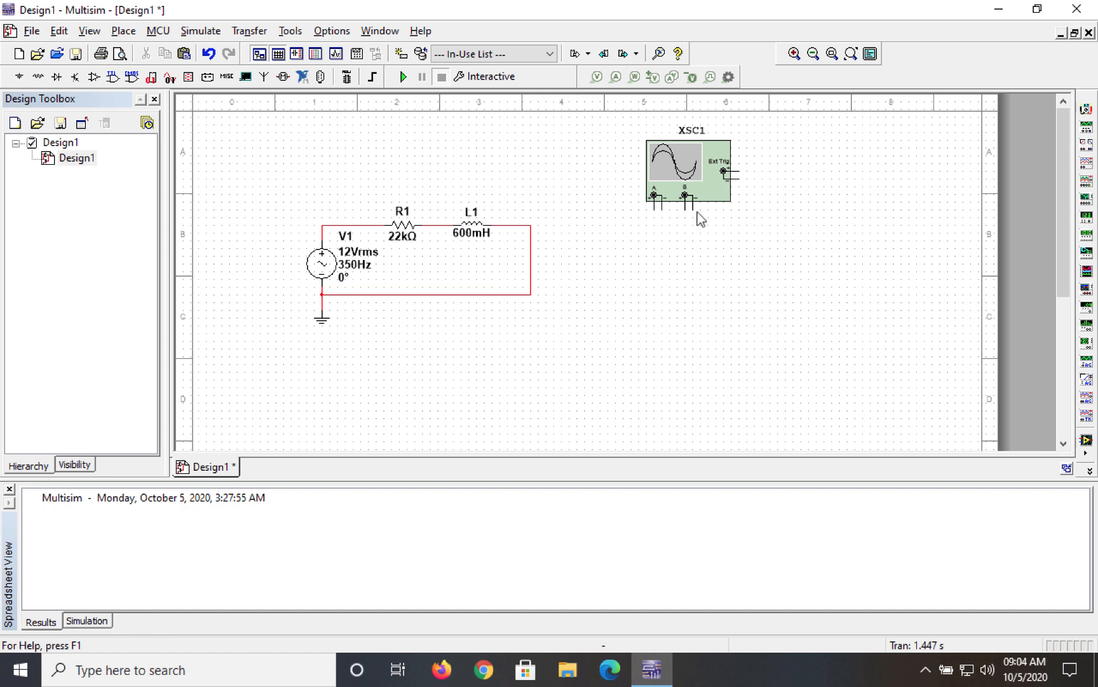
{"action": "left_click", "coordinate": [655, 210]}
{"action": "left_click", "coordinate": [438, 223]}
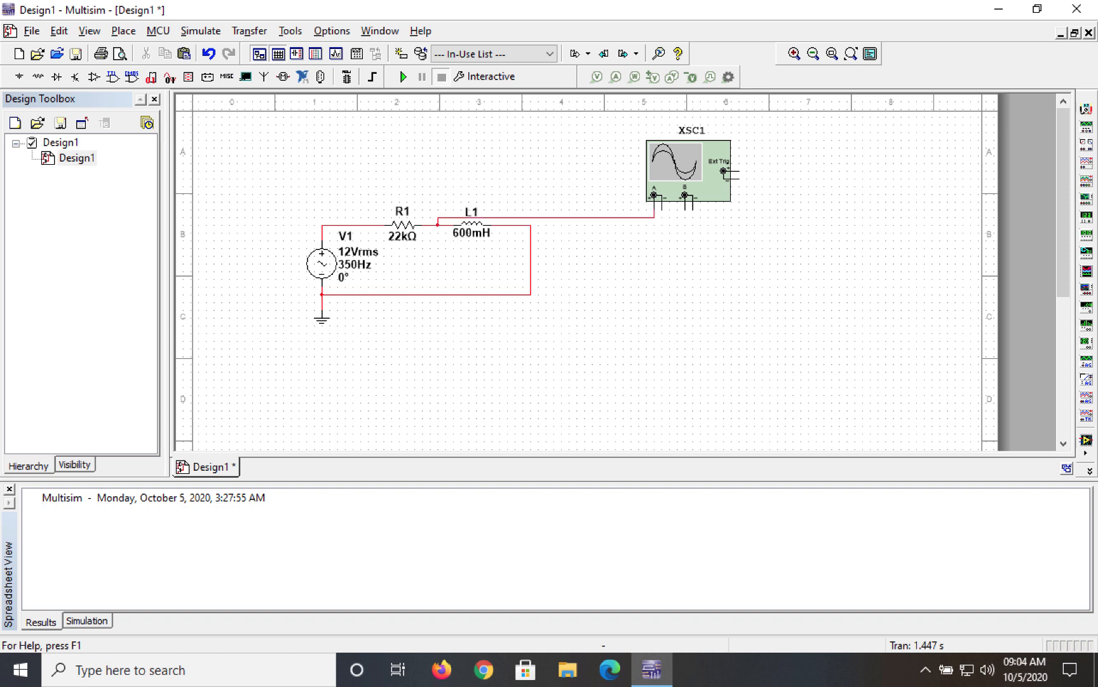
{"action": "left_click", "coordinate": [663, 210]}
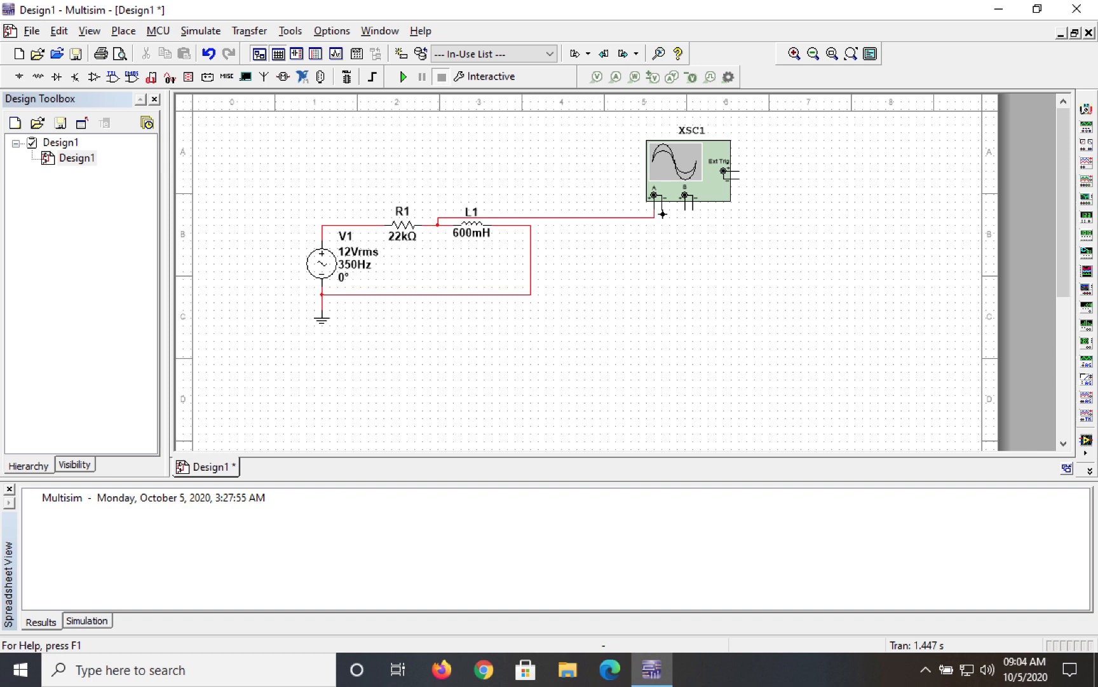
{"action": "left_click", "coordinate": [531, 295]}
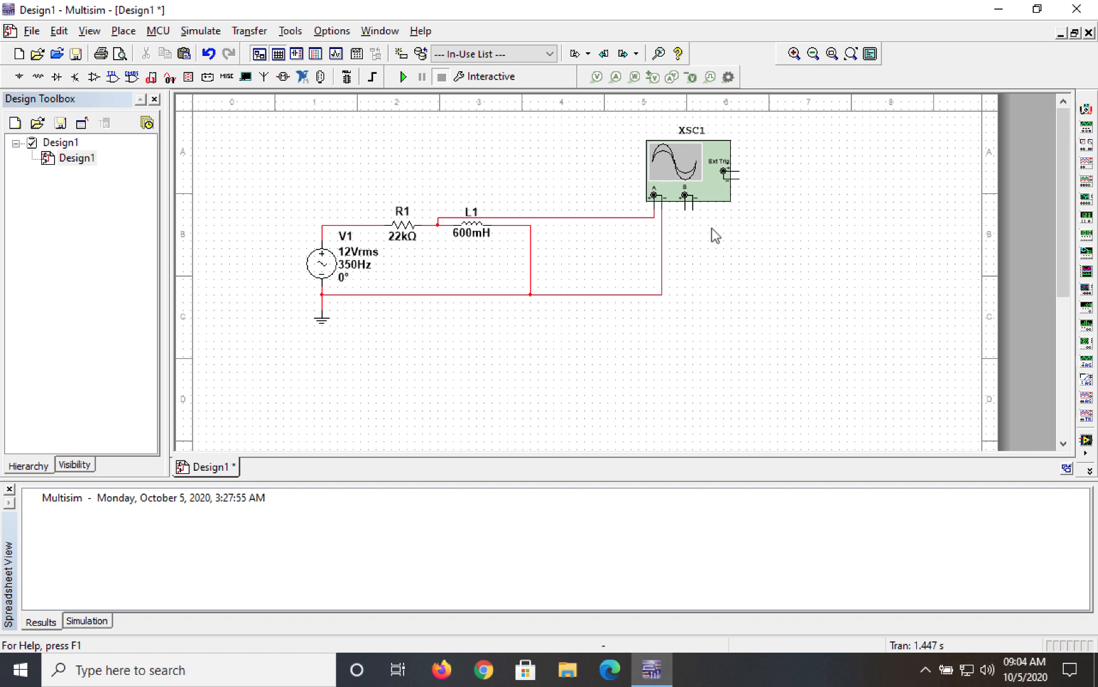
Wire the oscilloscope's channel B across source V1, with its negative terminal on the ground line
{"action": "left_click", "coordinate": [685, 208]}
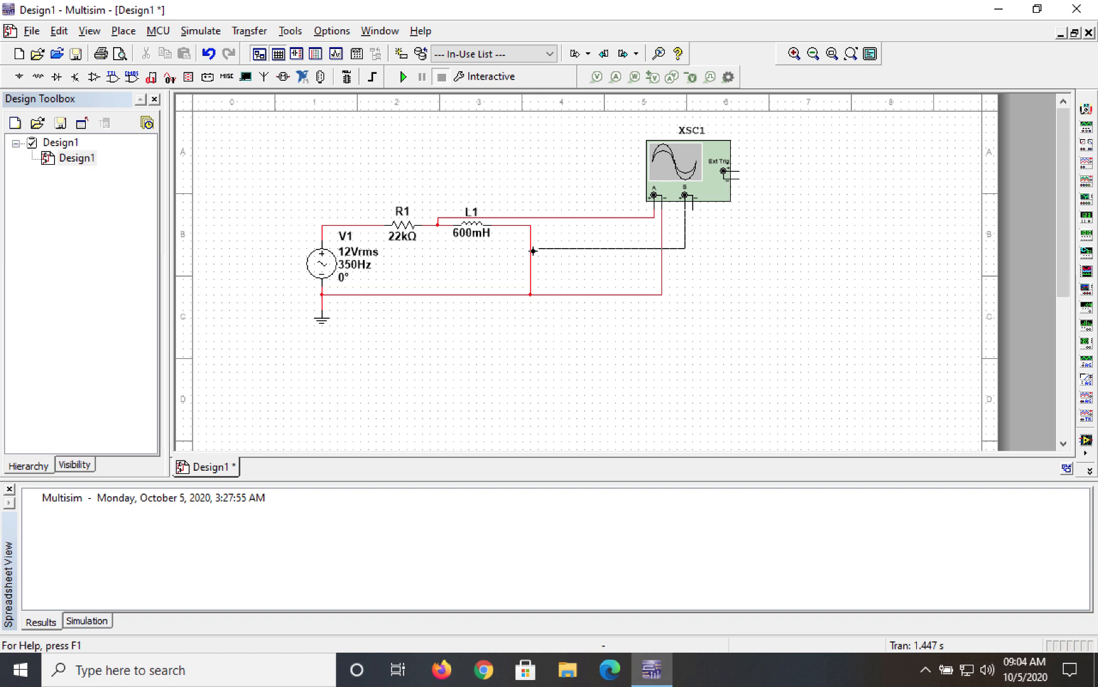
{"action": "left_click", "coordinate": [322, 223]}
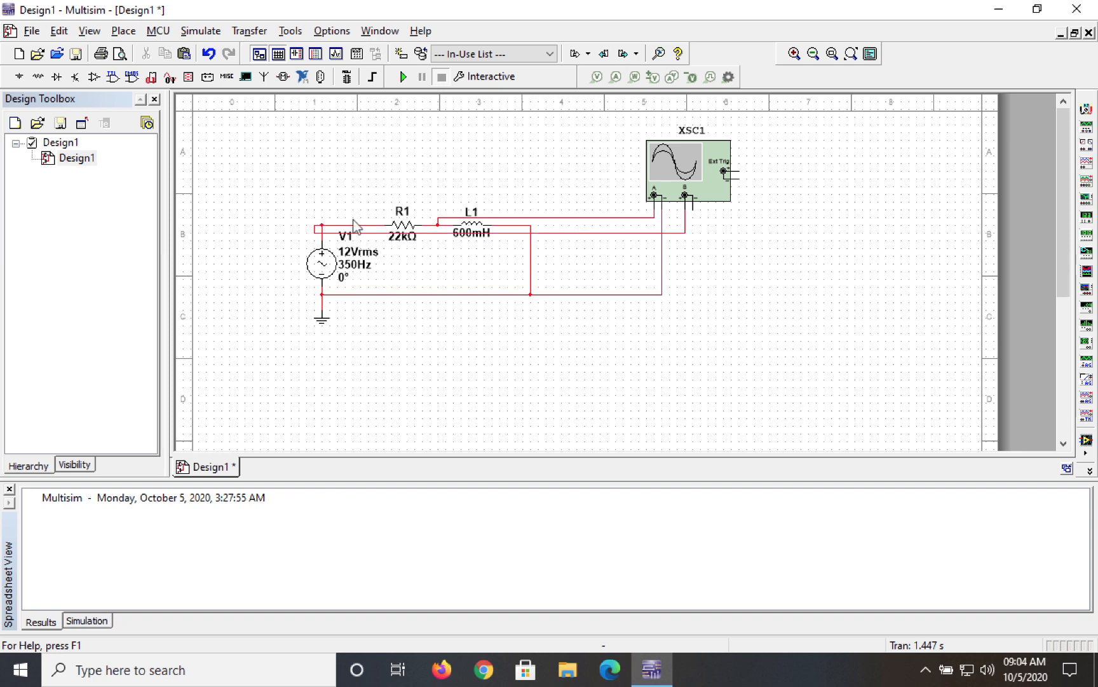
{"action": "left_click", "coordinate": [692, 208]}
{"action": "left_click", "coordinate": [661, 295]}
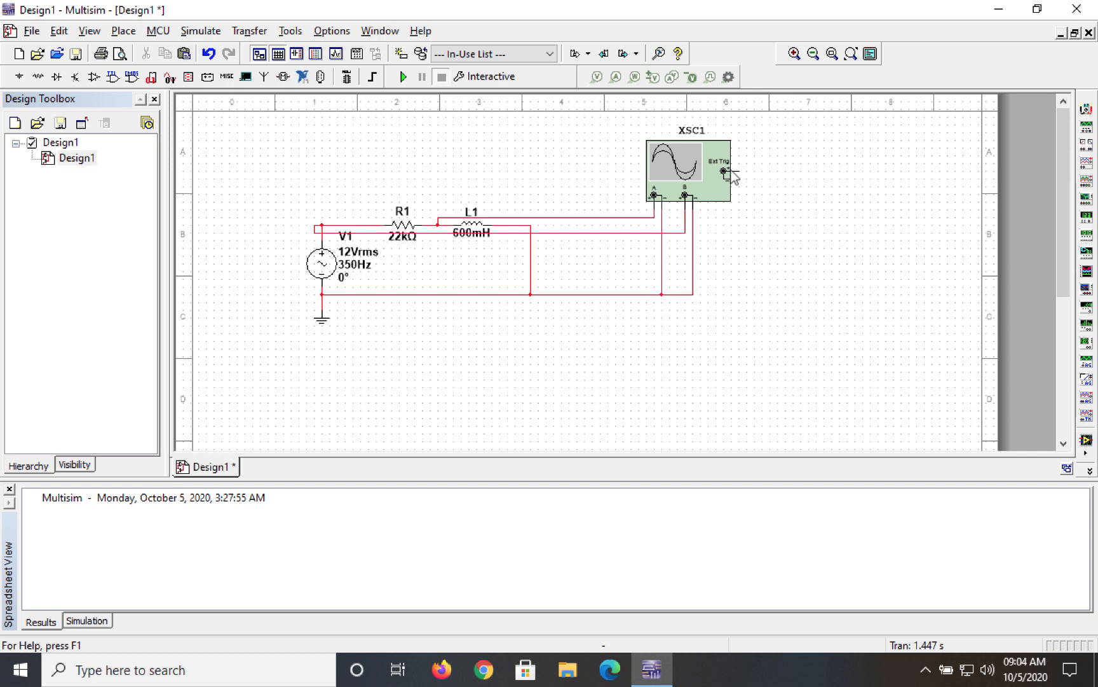
Open the oscilloscope's display and run the simulation briefly to capture both channel waveforms
{"action": "double_click", "coordinate": [686, 167]}
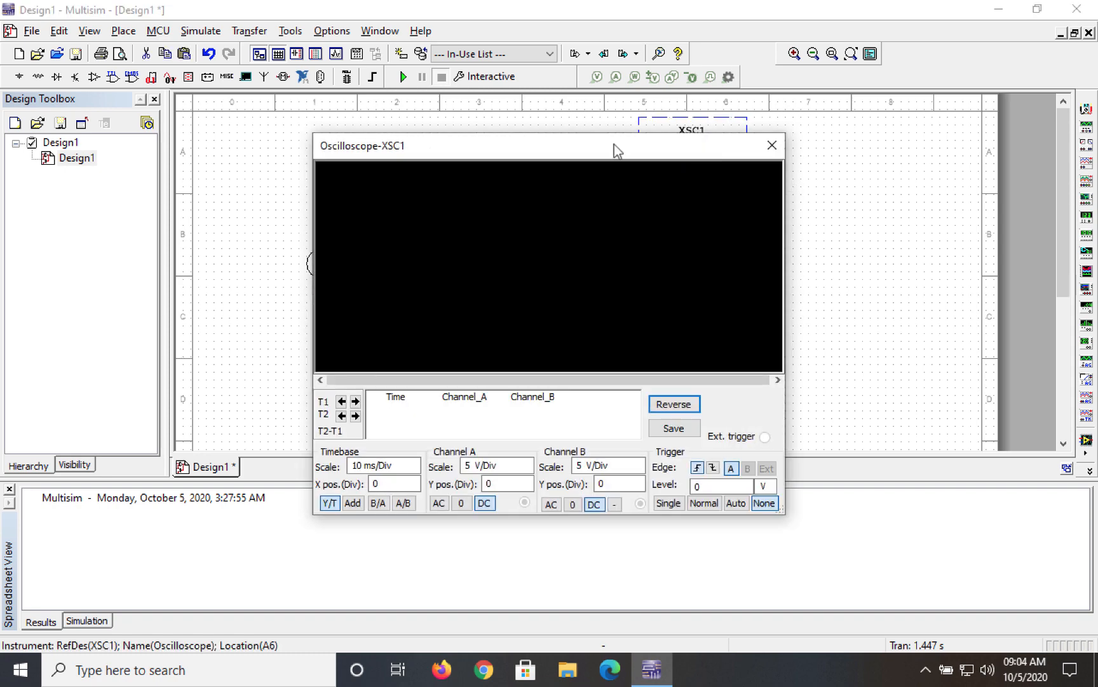
{"action": "left_click_drag", "start_coordinate": [599, 142], "coordinate": [684, 127]}
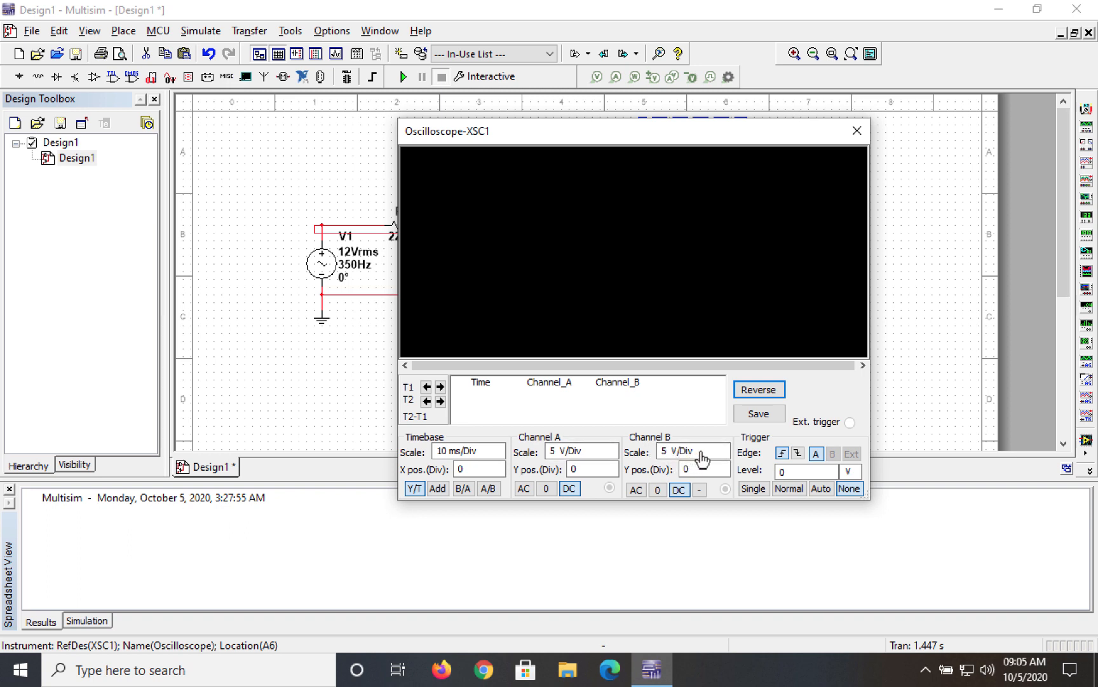
{"action": "left_click", "coordinate": [403, 77]}
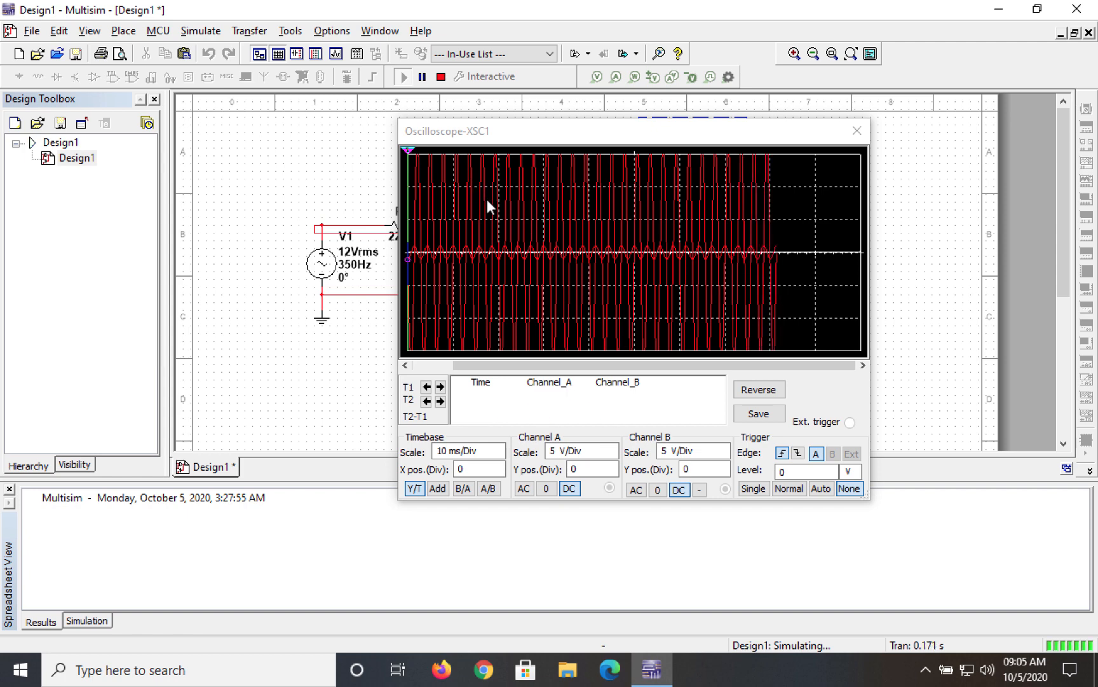
{"action": "left_click", "coordinate": [441, 77]}
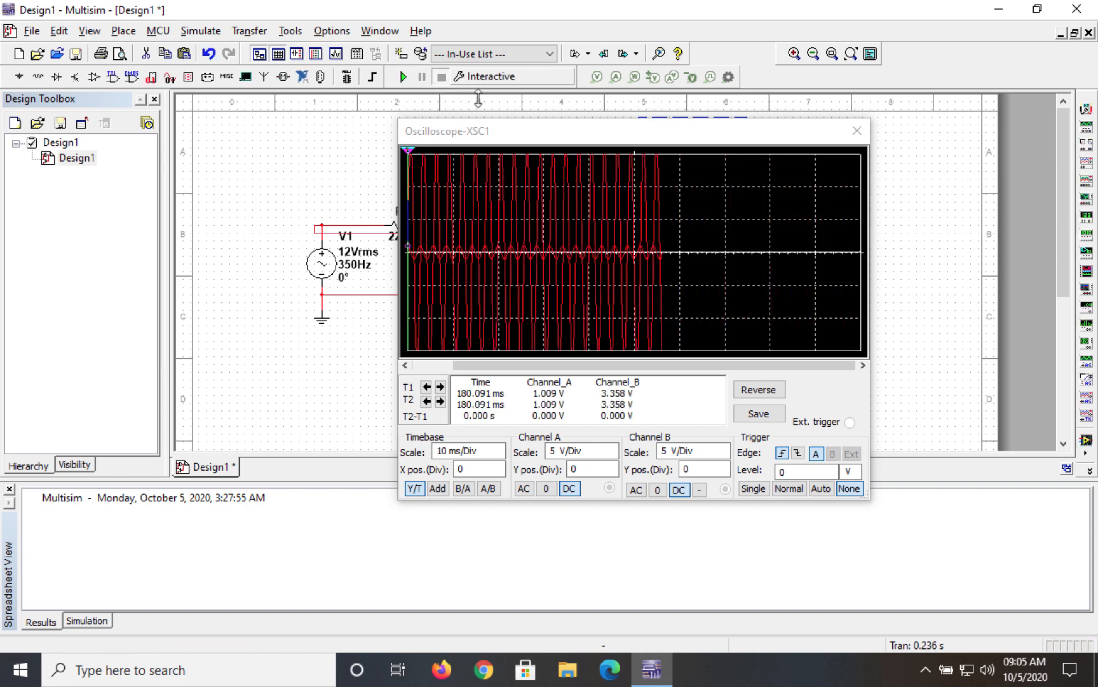
Recolor the wire segment from L1 to the oscilloscope's channel A positive terminal light green
{"action": "left_click", "coordinate": [507, 133]}
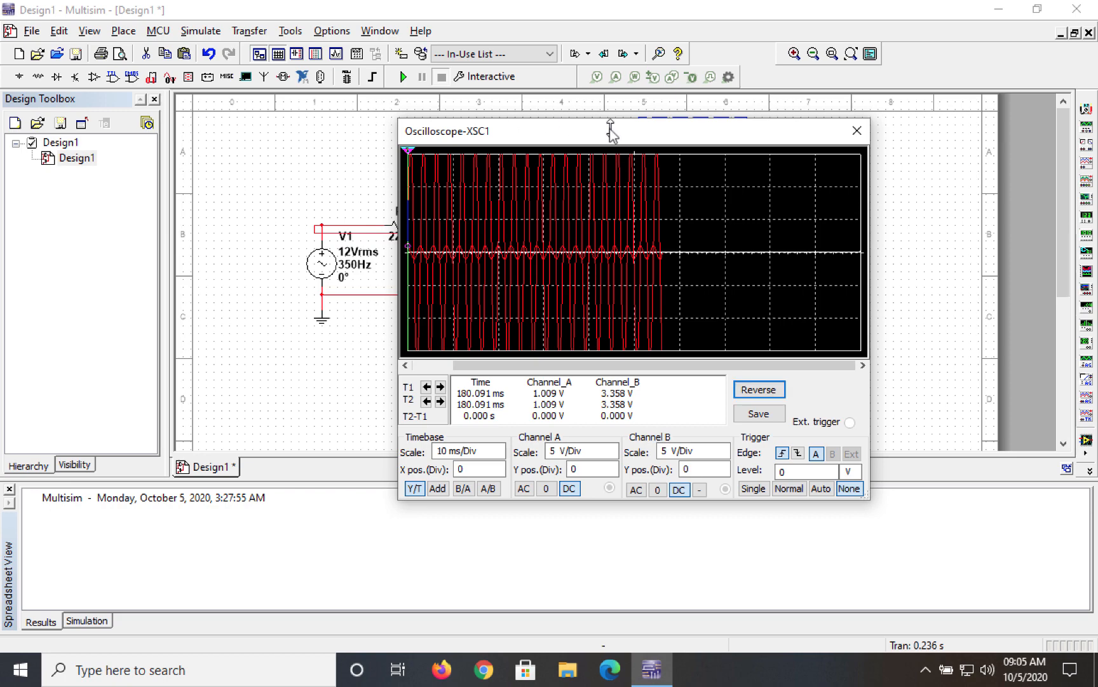
{"action": "left_click_drag", "start_coordinate": [610, 128], "coordinate": [627, 305]}
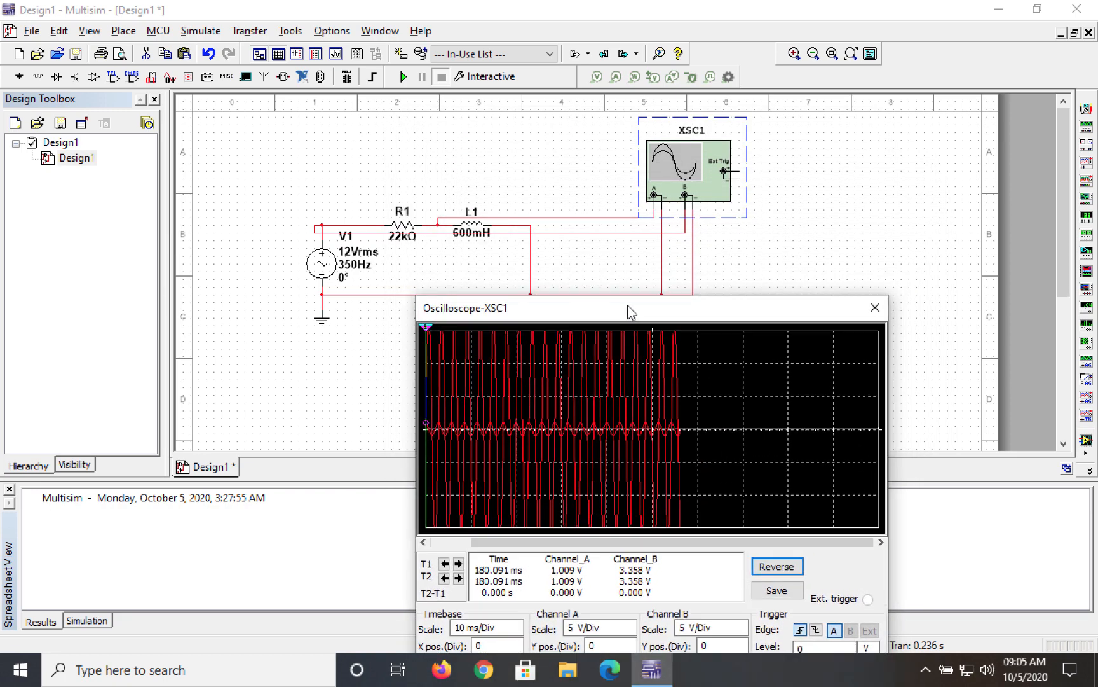
{"action": "left_click", "coordinate": [568, 217]}
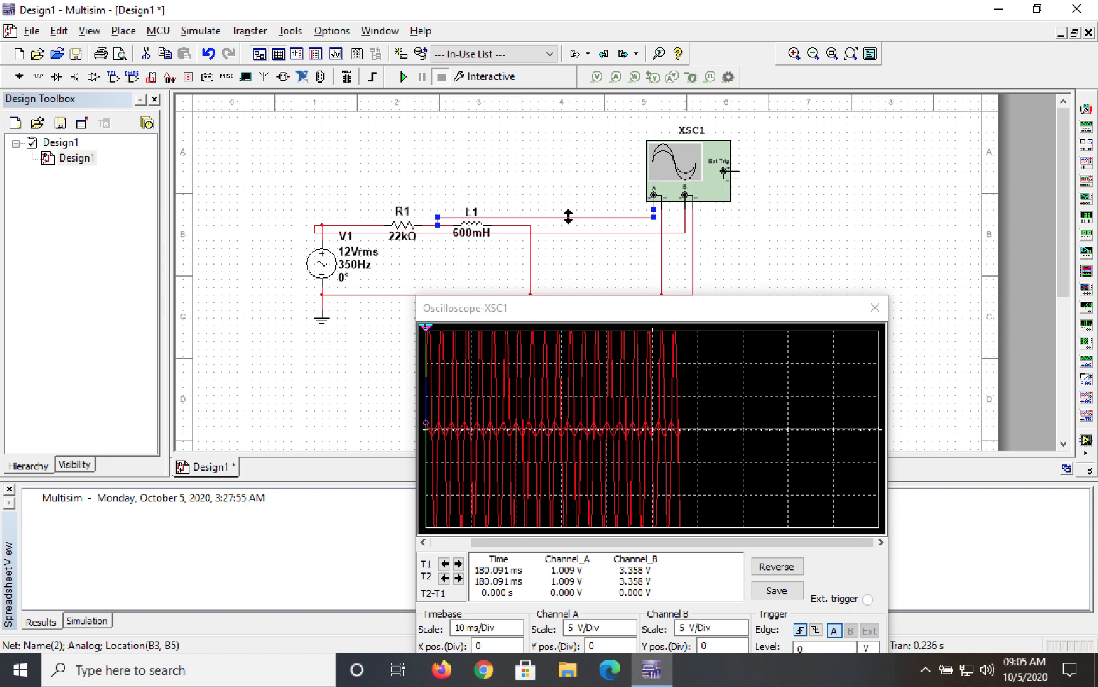
{"action": "right_click", "coordinate": [569, 217]}
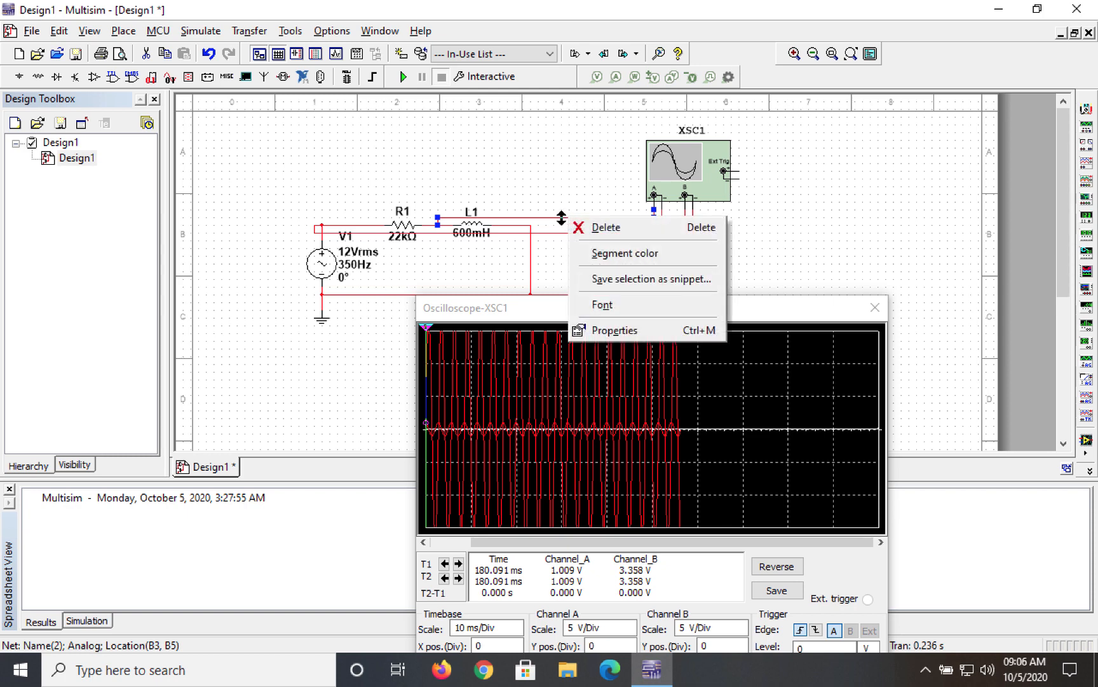
{"action": "left_click", "coordinate": [616, 262]}
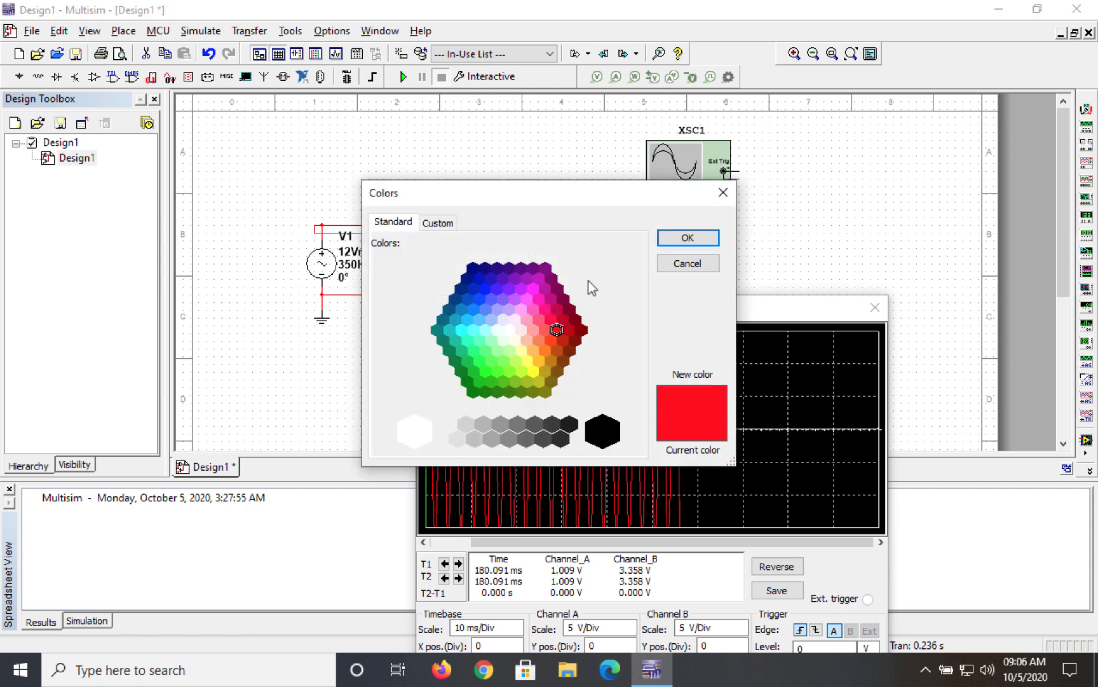
{"action": "left_click", "coordinate": [486, 351]}
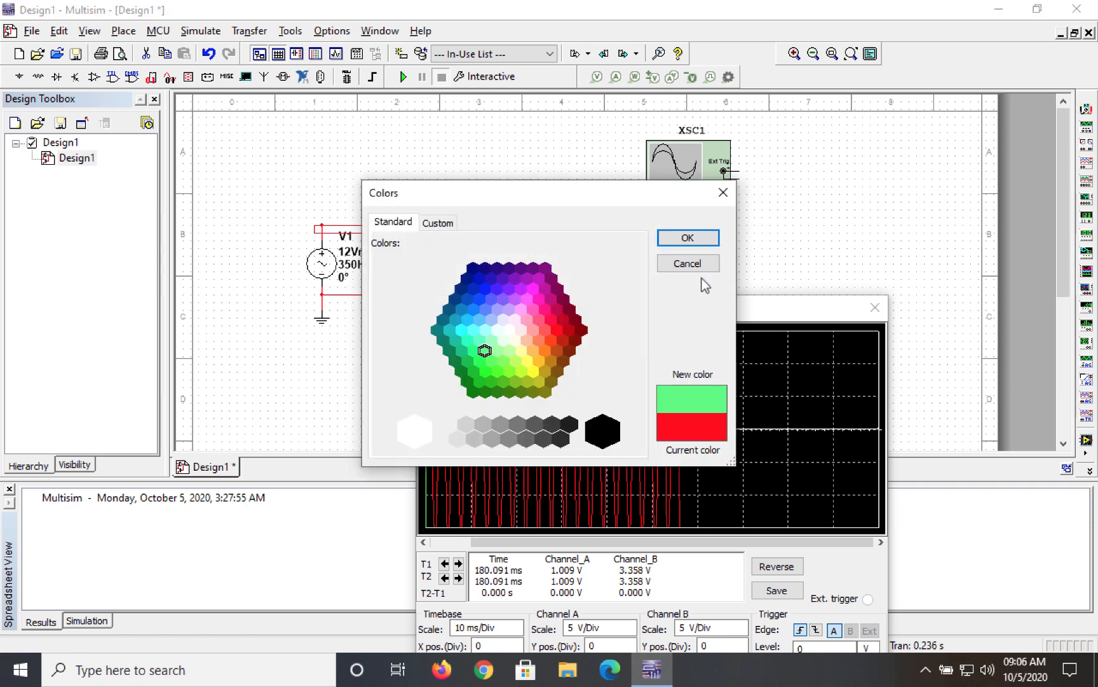
{"action": "left_click", "coordinate": [689, 239]}
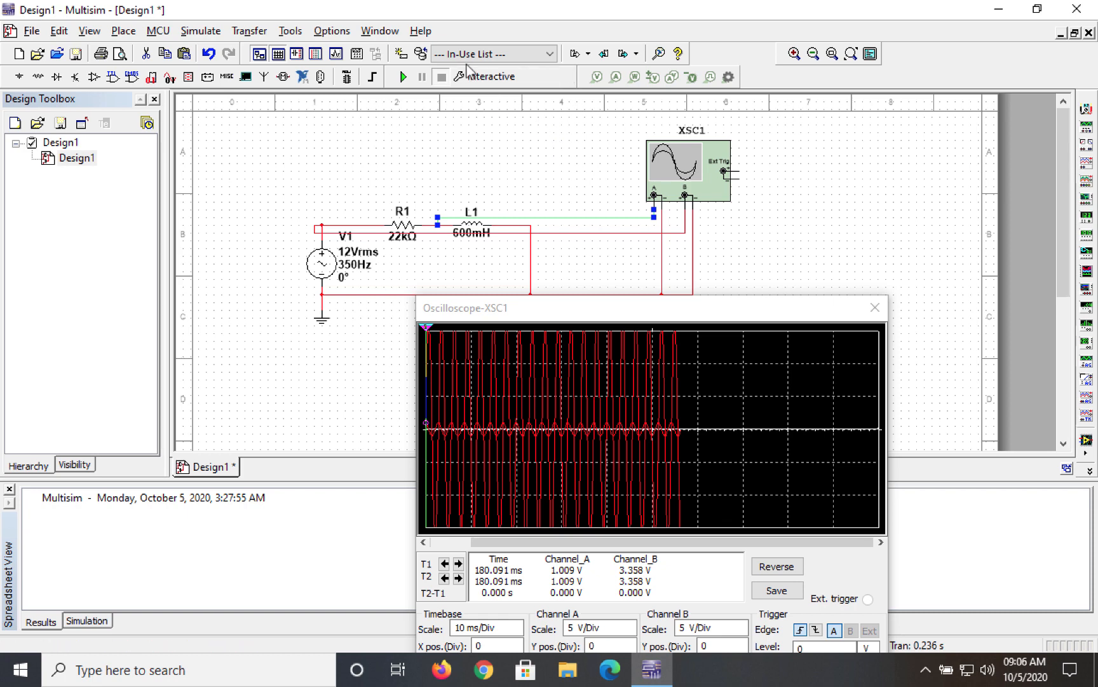
Run the simulation and set the oscilloscope scales to 500 mV/Div for channel A and 10 V/Div for channel B
{"action": "left_click", "coordinate": [403, 77]}
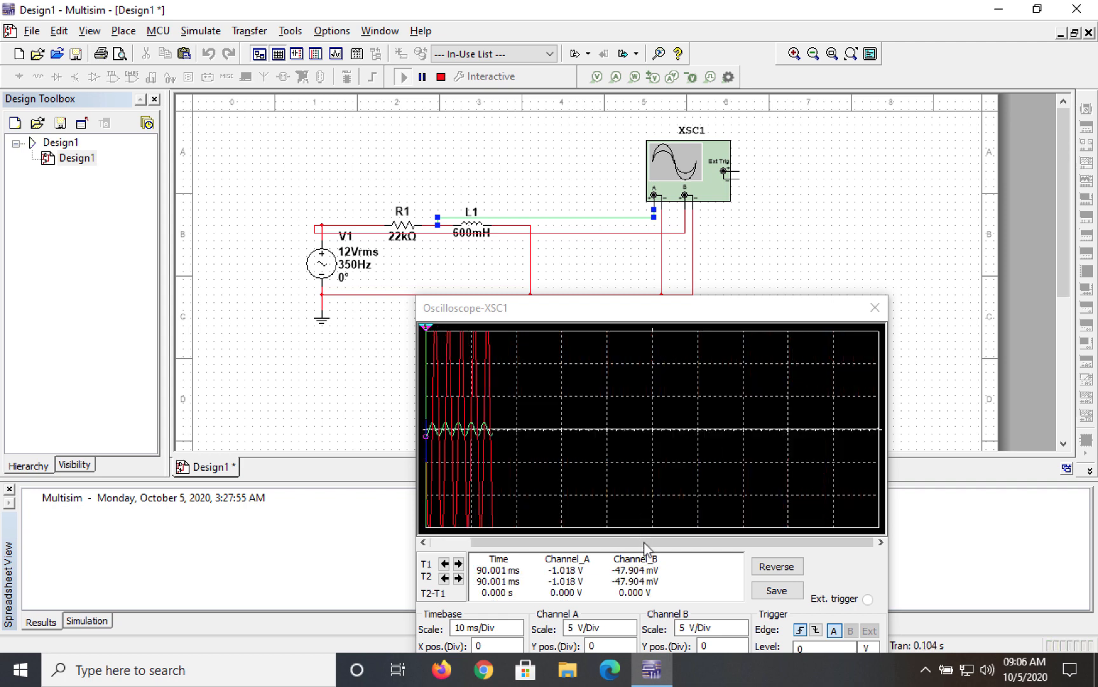
{"action": "left_click_drag", "start_coordinate": [680, 310], "coordinate": [707, 201]}
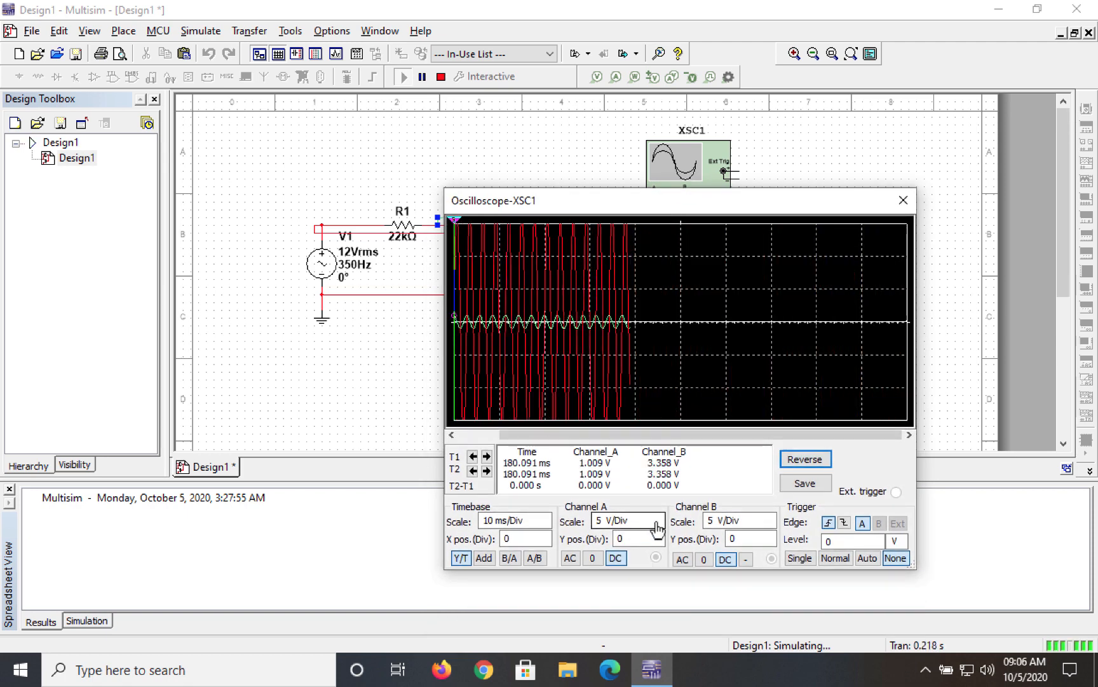
{"action": "left_click", "coordinate": [652, 523]}
{"action": "left_click", "coordinate": [659, 525]}
{"action": "left_click", "coordinate": [659, 525]}
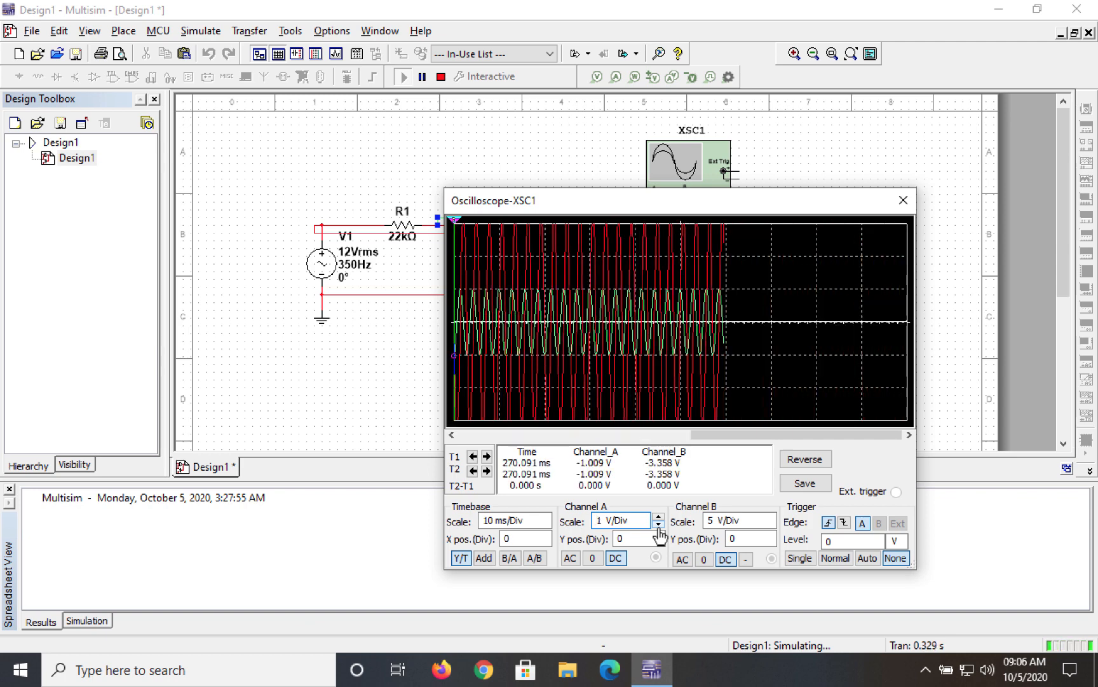
{"action": "left_click", "coordinate": [659, 525]}
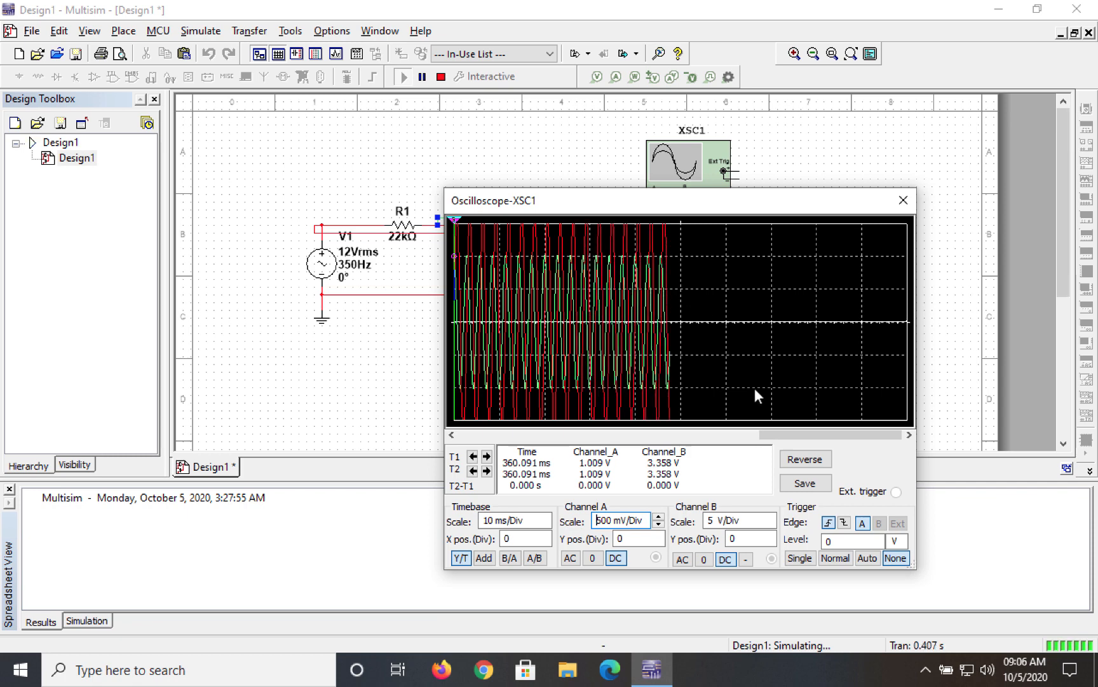
{"action": "left_click", "coordinate": [767, 520]}
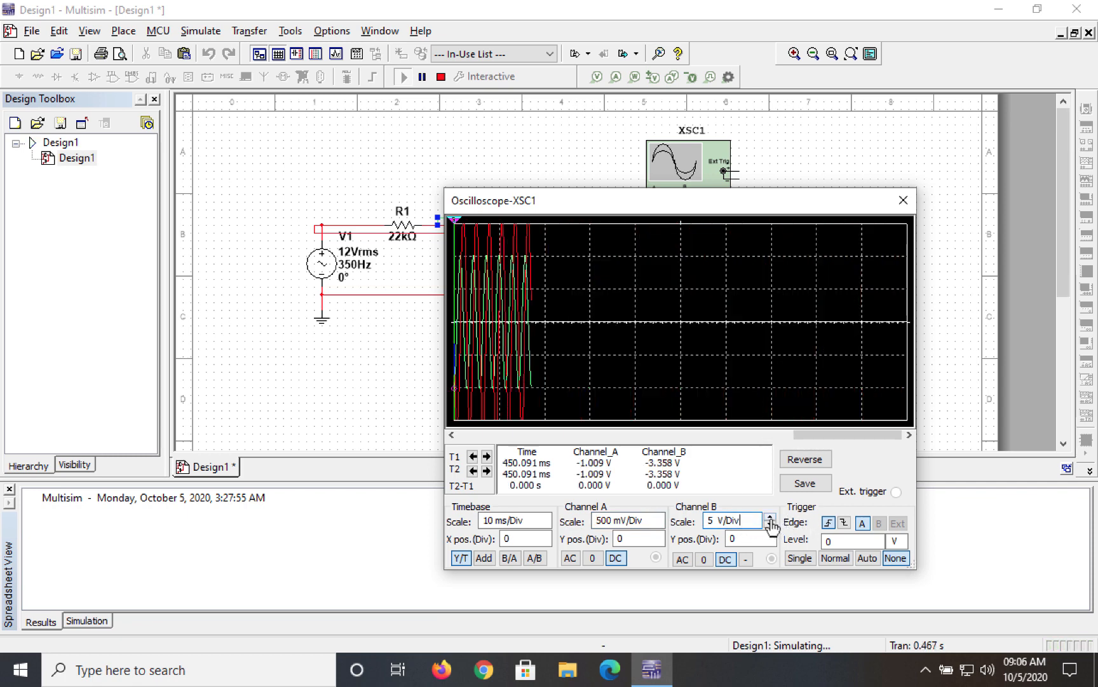
{"action": "left_click", "coordinate": [769, 517]}
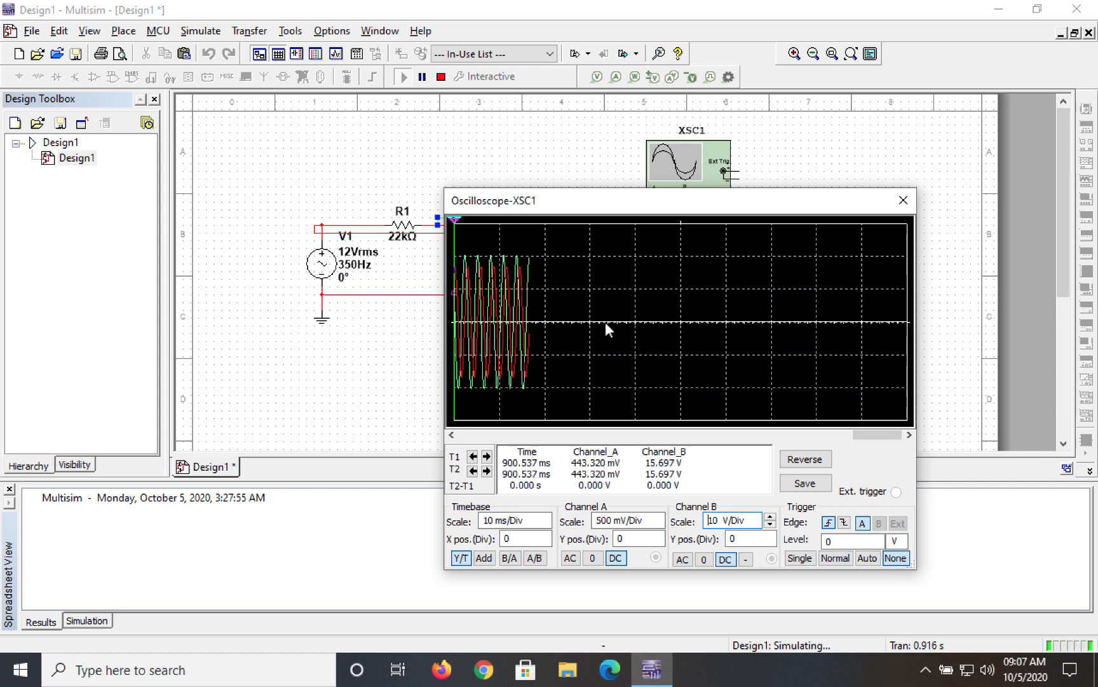
Set the oscilloscope's timebase scale to 500 us/Div
{"action": "left_click", "coordinate": [535, 520]}
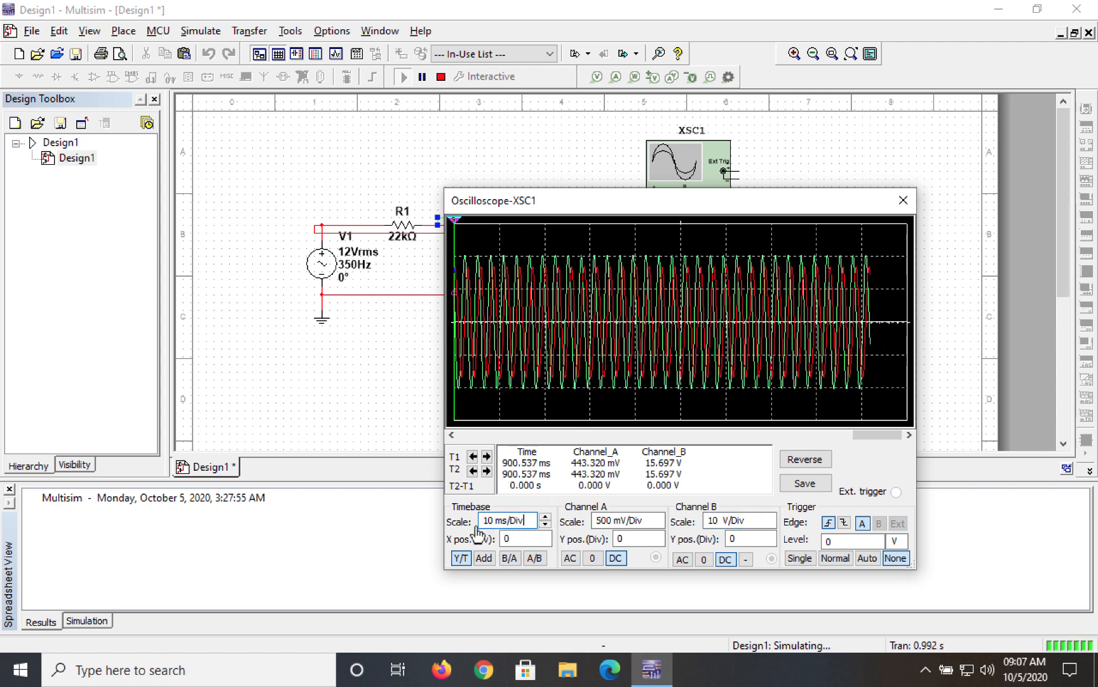
{"action": "left_click", "coordinate": [545, 526]}
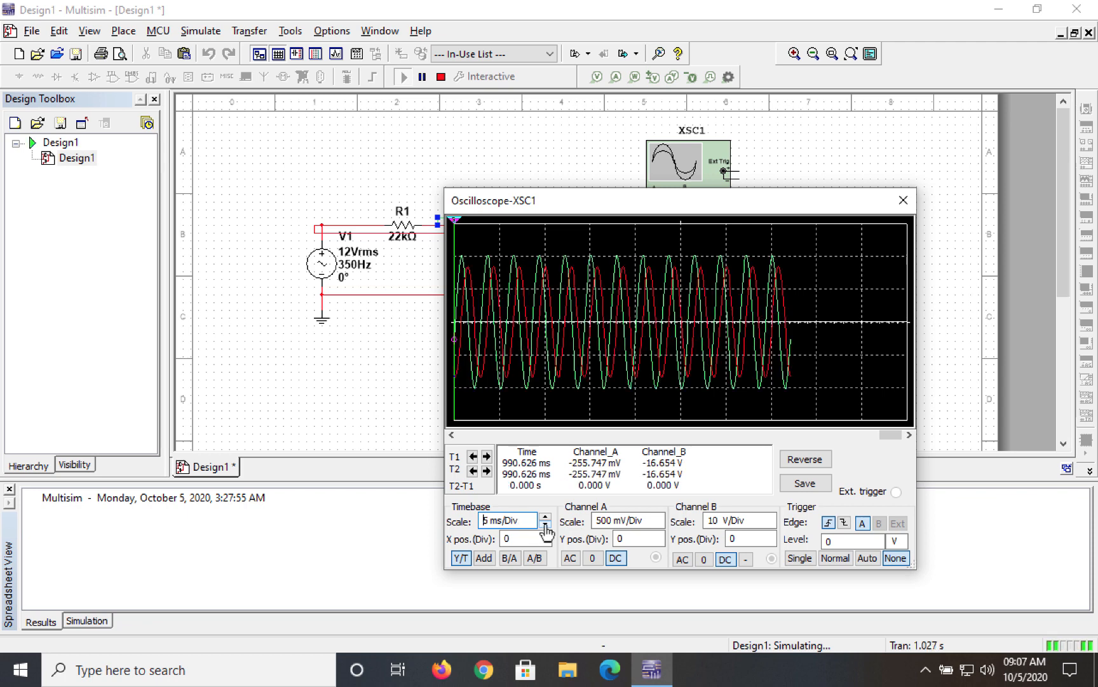
{"action": "left_click", "coordinate": [545, 526]}
{"action": "left_click", "coordinate": [546, 526]}
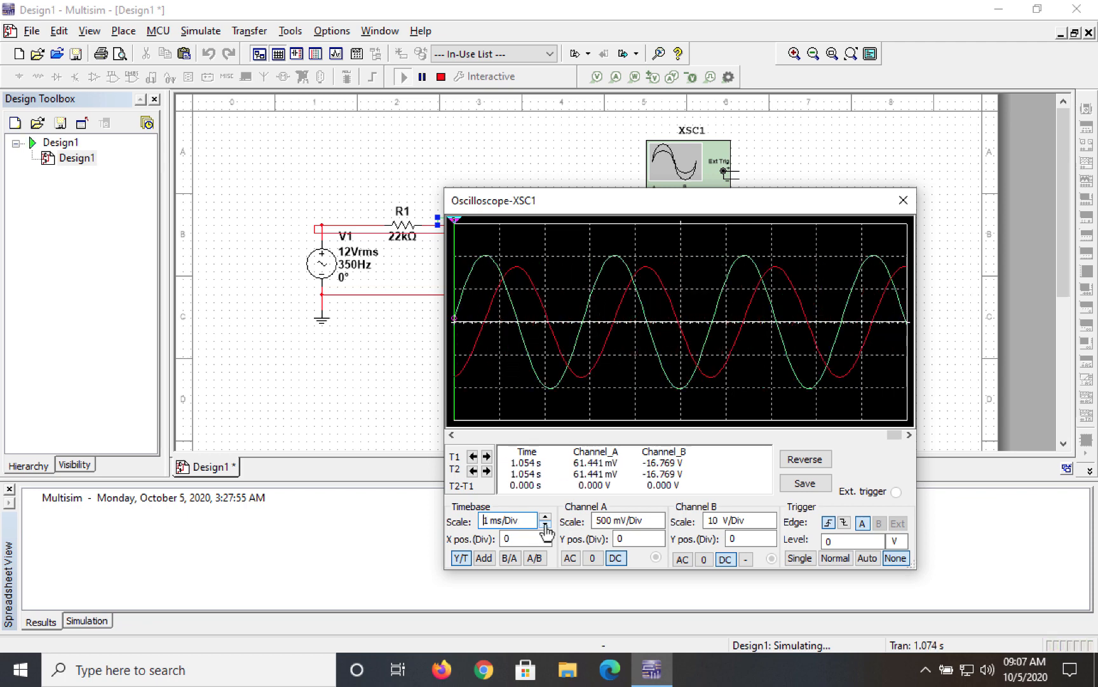
{"action": "left_click", "coordinate": [545, 525]}
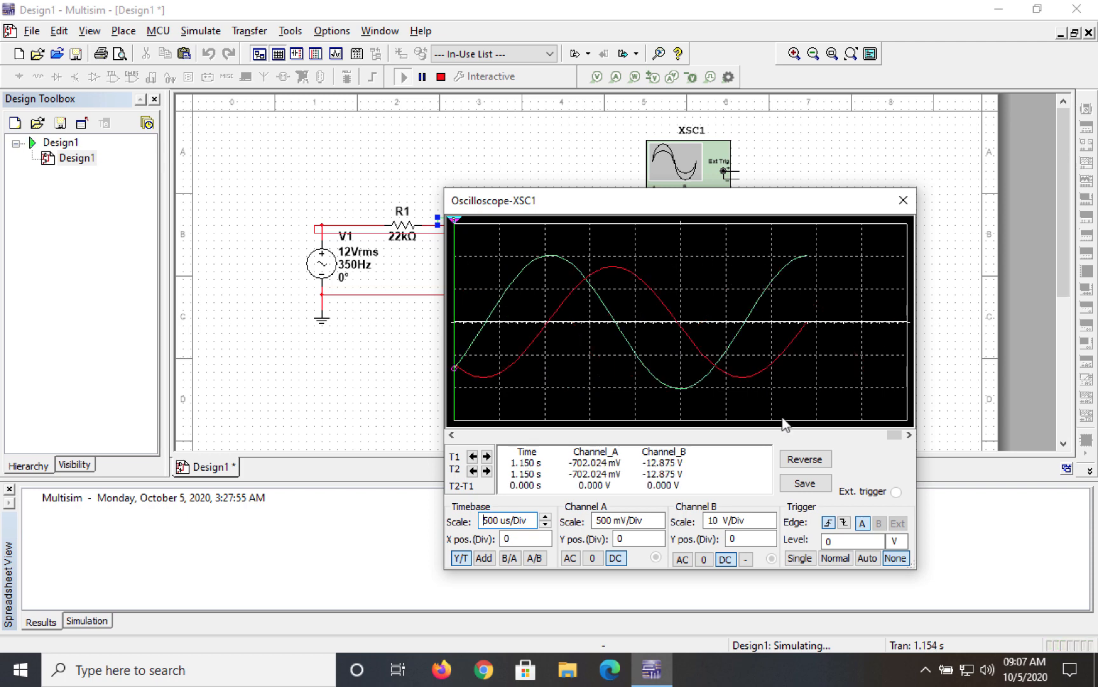
Restart the simulation with the oscilloscope trigger set to Single, and stop it once the waveforms are captured
{"action": "left_click", "coordinate": [800, 559]}
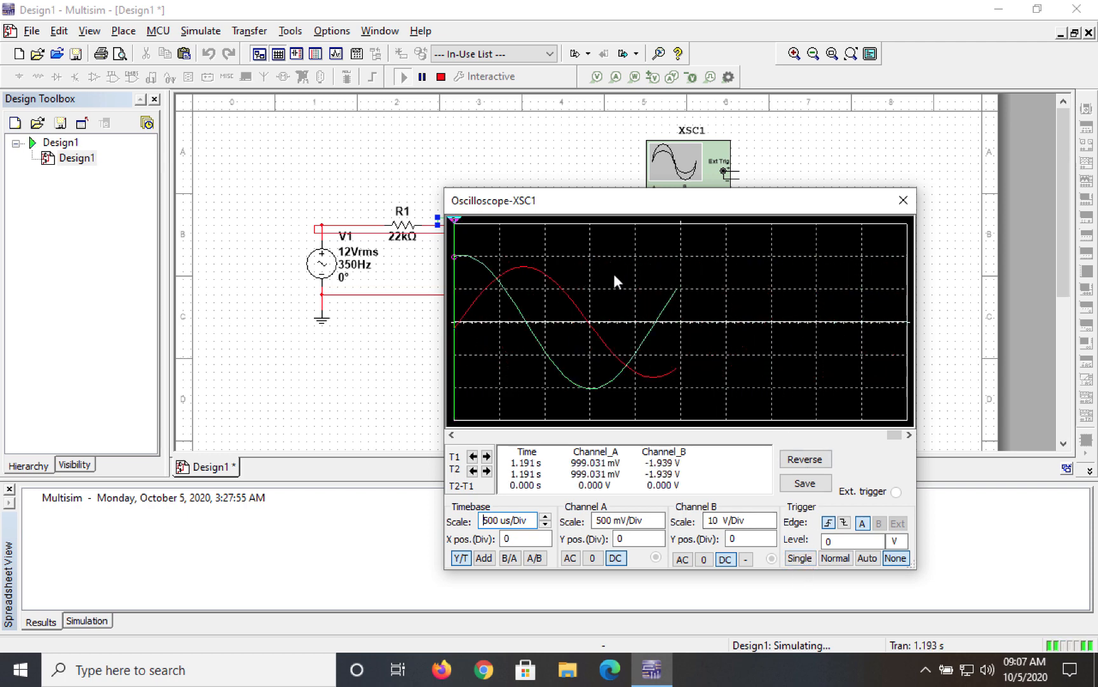
{"action": "left_click", "coordinate": [441, 77]}
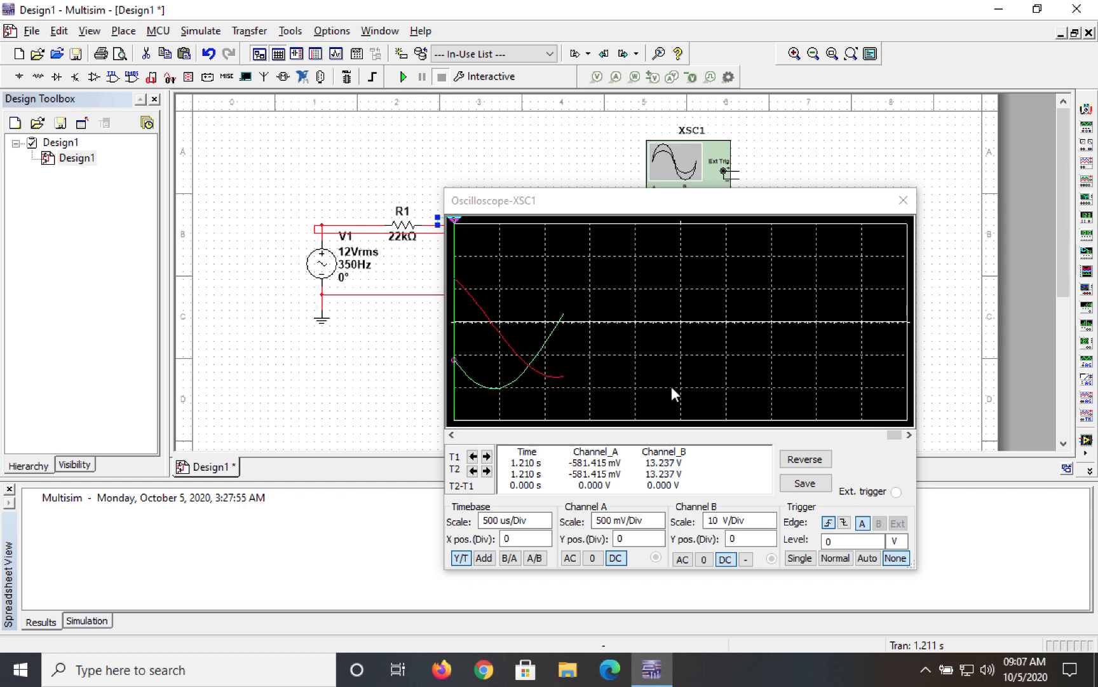
{"action": "left_click", "coordinate": [403, 77]}
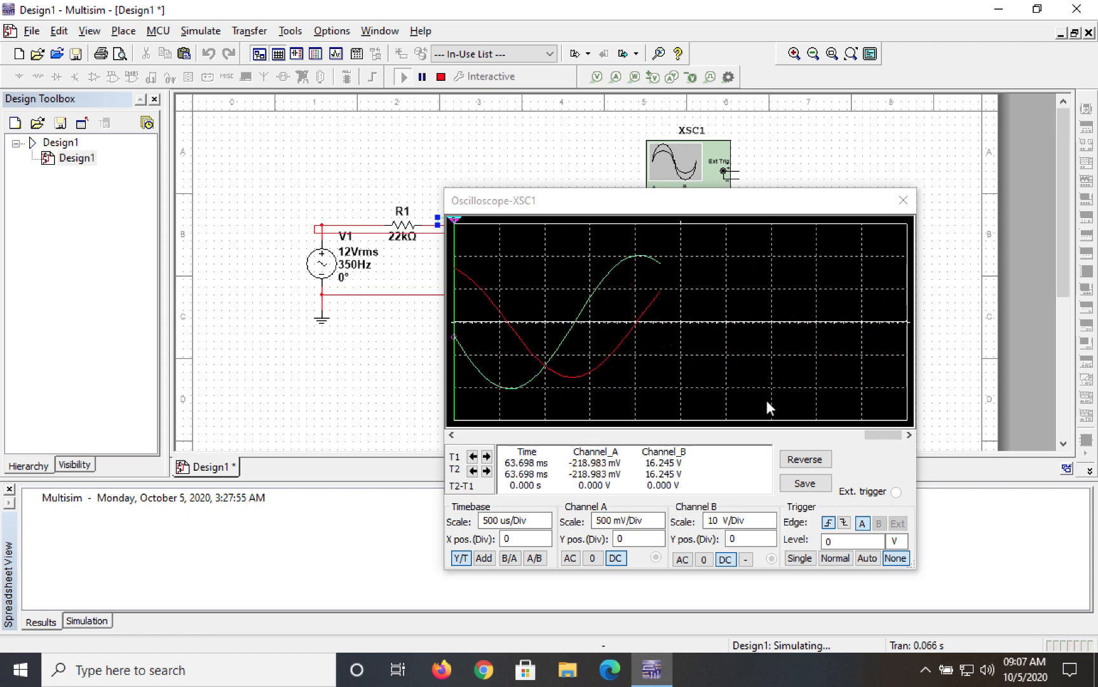
{"action": "left_click", "coordinate": [802, 558]}
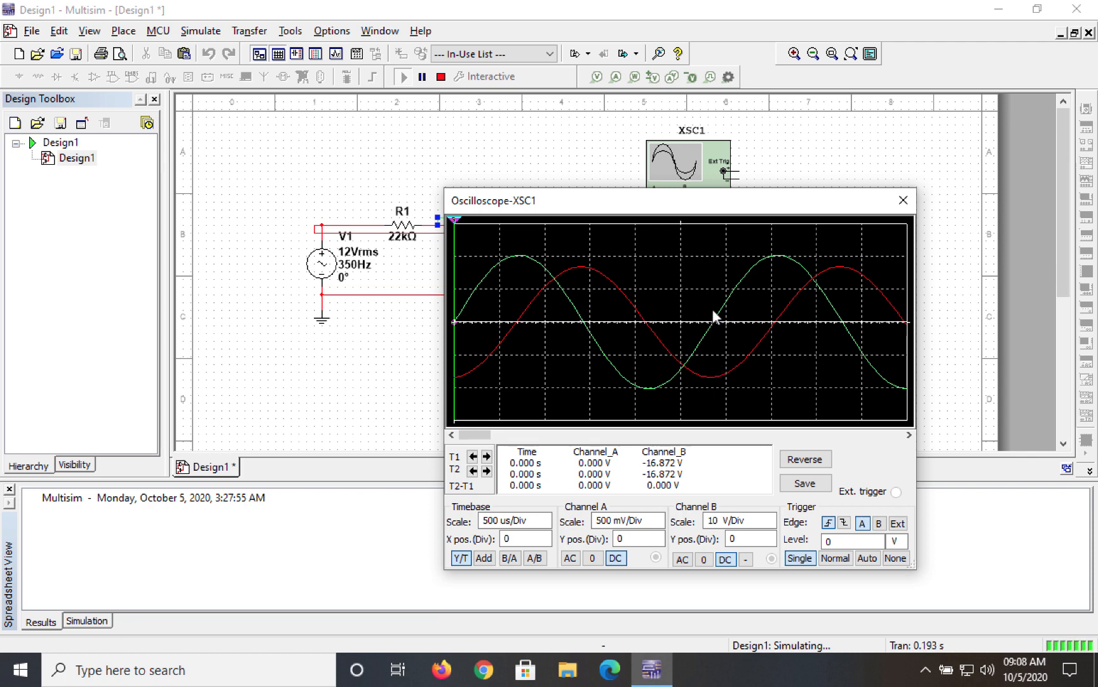
{"action": "left_click", "coordinate": [441, 77]}
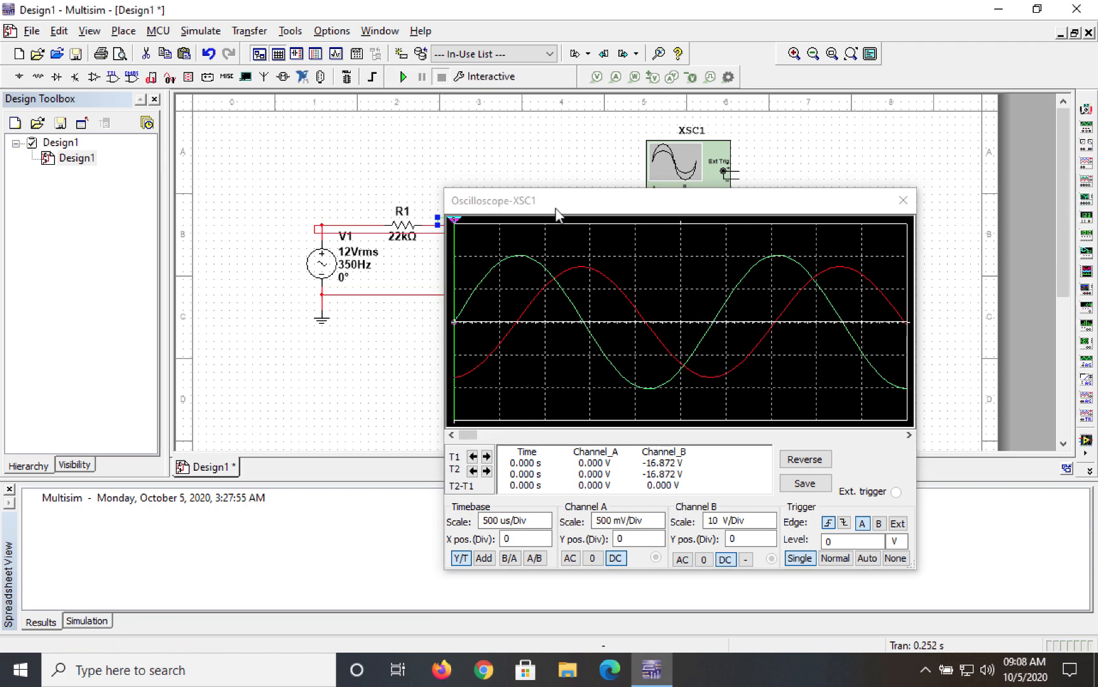
Measure channel A's period and first positive peak with the second oscilloscope cursor, keeping the first cursor at the start
{"action": "left_click_drag", "start_coordinate": [555, 215], "coordinate": [578, 129]}
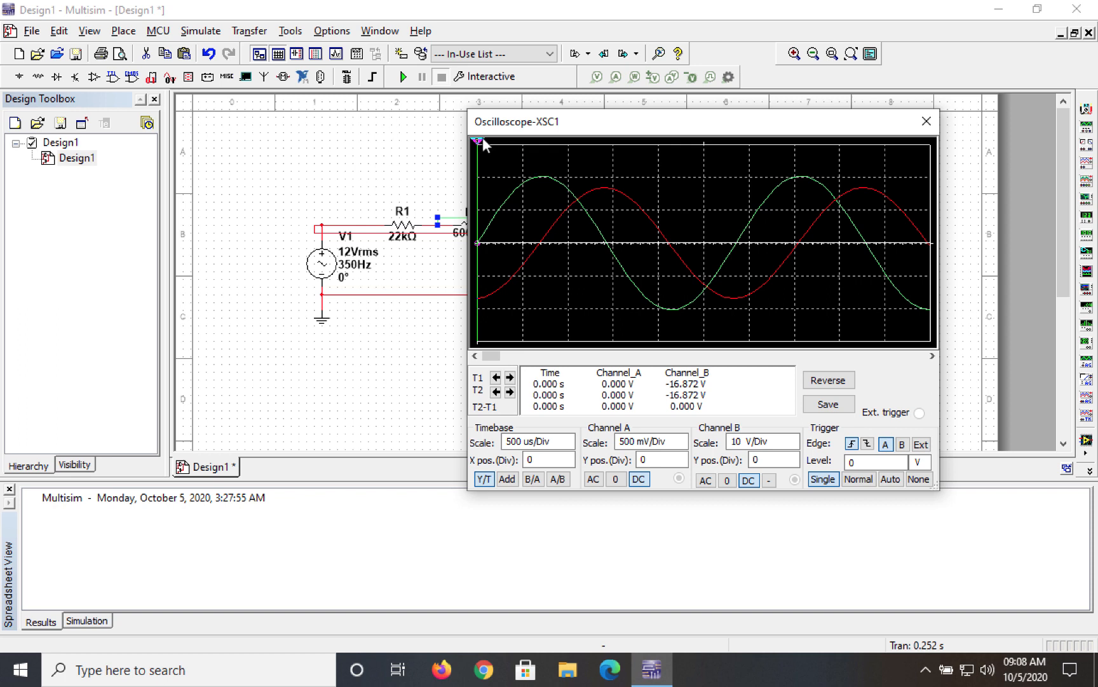
{"action": "mouse_move", "coordinate": [476, 146]}
{"action": "left_mouse_down"}
{"action": "mouse_move", "coordinate": [544, 147]}
{"action": "mouse_move", "coordinate": [479, 155]}
{"action": "mouse_move", "coordinate": [677, 147]}
{"action": "mouse_move", "coordinate": [704, 164]}
{"action": "mouse_move", "coordinate": [727, 154]}
{"action": "mouse_move", "coordinate": [738, 173]}
{"action": "left_mouse_up"}
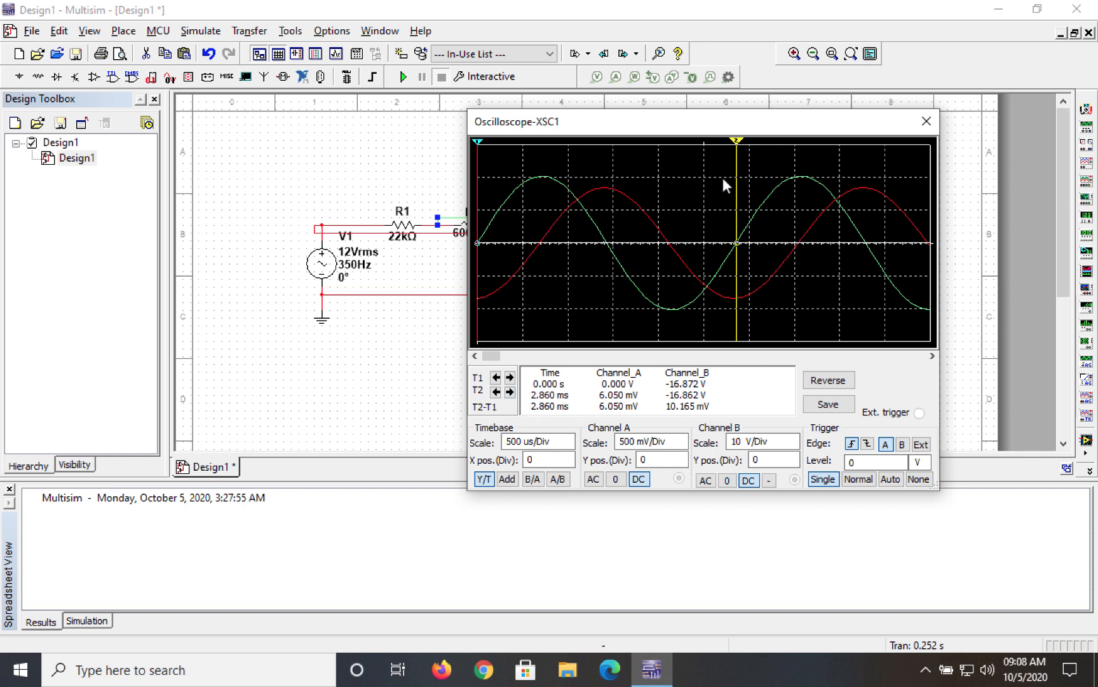
{"action": "mouse_move", "coordinate": [738, 143]}
{"action": "left_mouse_down"}
{"action": "mouse_move", "coordinate": [478, 143]}
{"action": "mouse_move", "coordinate": [739, 126]}
{"action": "left_mouse_up"}
{"action": "mouse_move", "coordinate": [738, 150]}
{"action": "left_mouse_down"}
{"action": "mouse_move", "coordinate": [725, 150]}
{"action": "mouse_move", "coordinate": [739, 151]}
{"action": "left_mouse_up"}
{"action": "left_click_drag", "start_coordinate": [736, 149], "coordinate": [545, 123]}
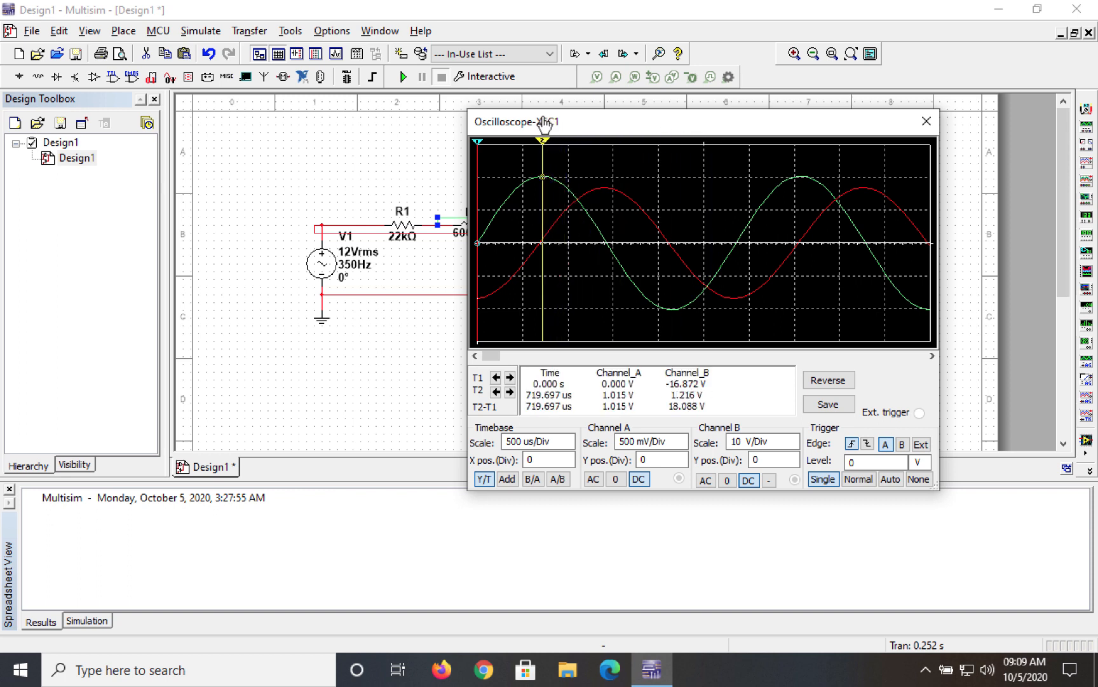